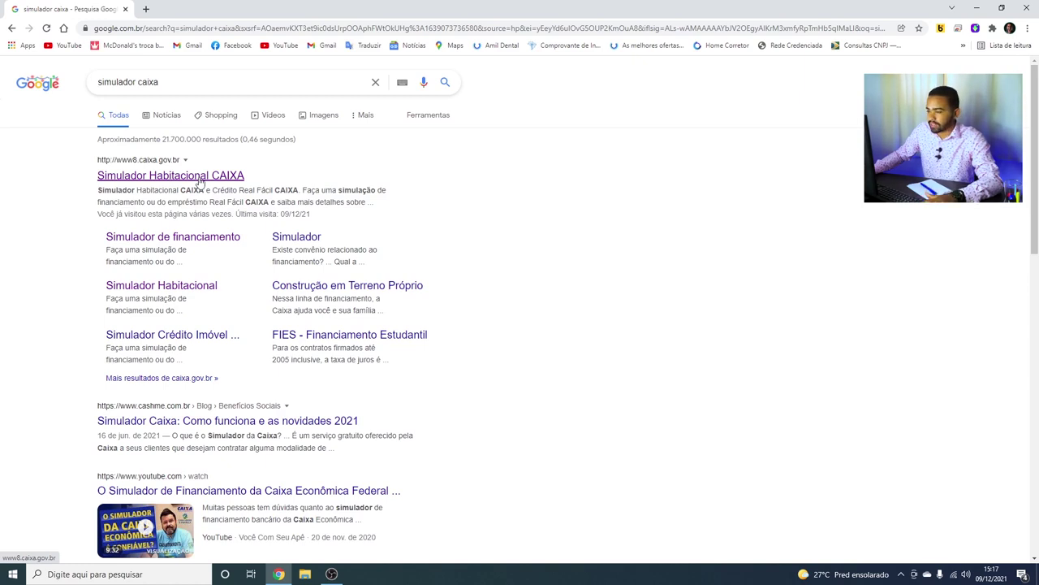
Open the Simulador Habitacional CAIXA search result and go to its initial data form
left_click(199, 178)
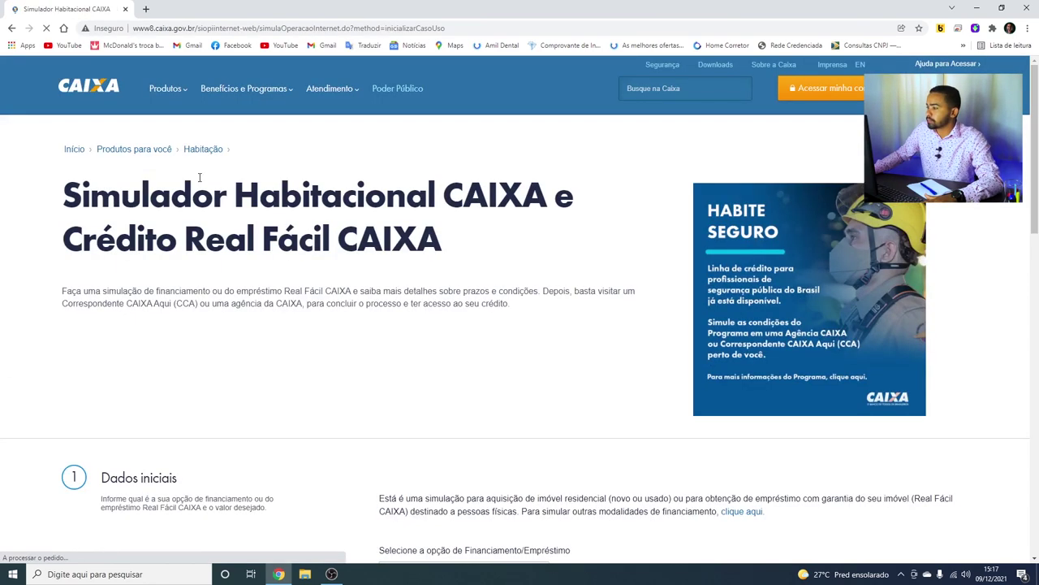
scroll(260, 209, "down", 2)
scroll(260, 208, "down", 3)
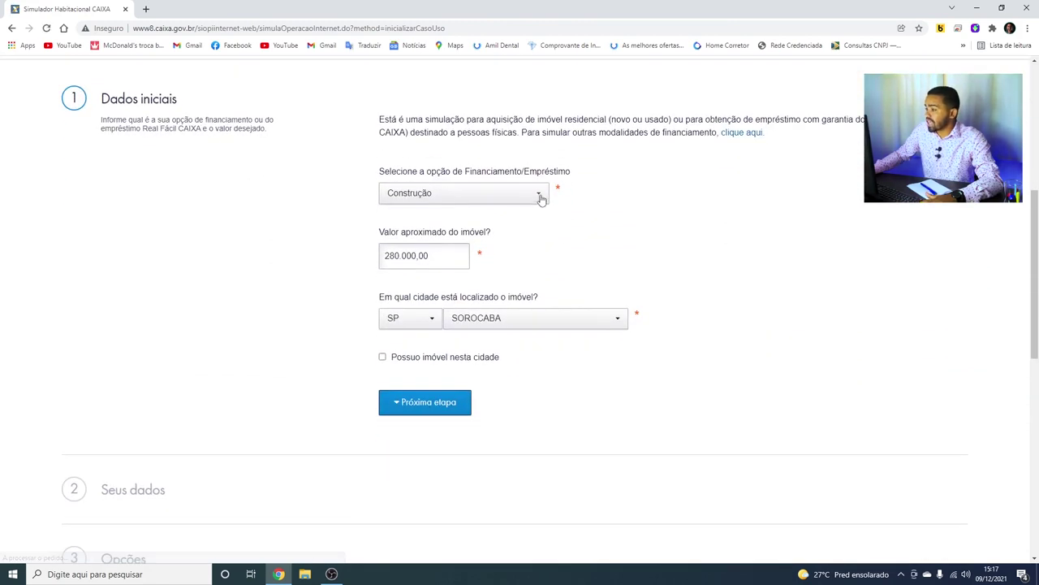
Try the financing options Aquisição de Imóvel Novo and Construção in the initial data form
left_click(539, 196)
scroll(458, 226, "down", 3)
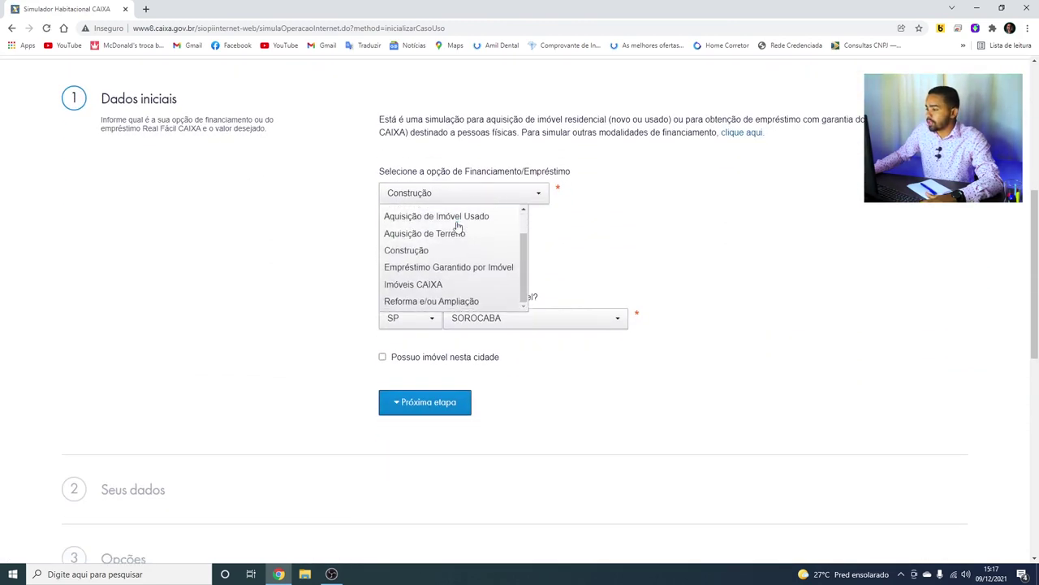
scroll(459, 227, "up", 2)
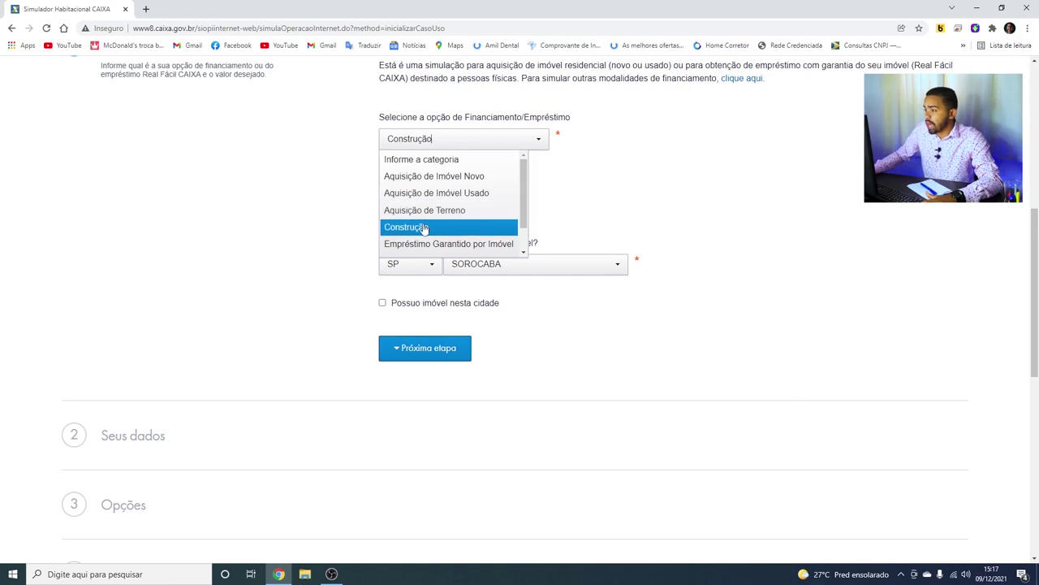
left_click(423, 176)
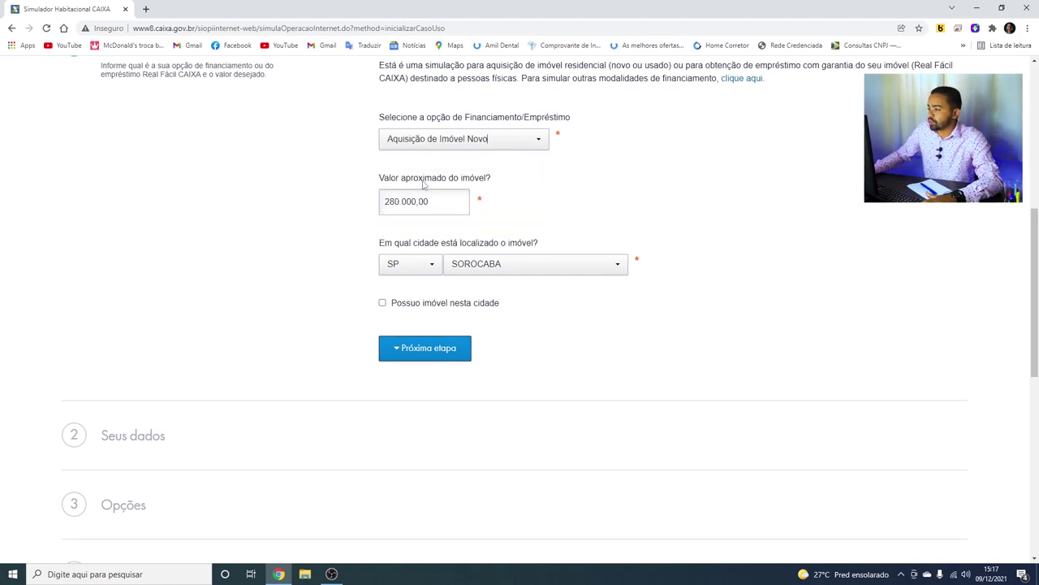
left_click(540, 143)
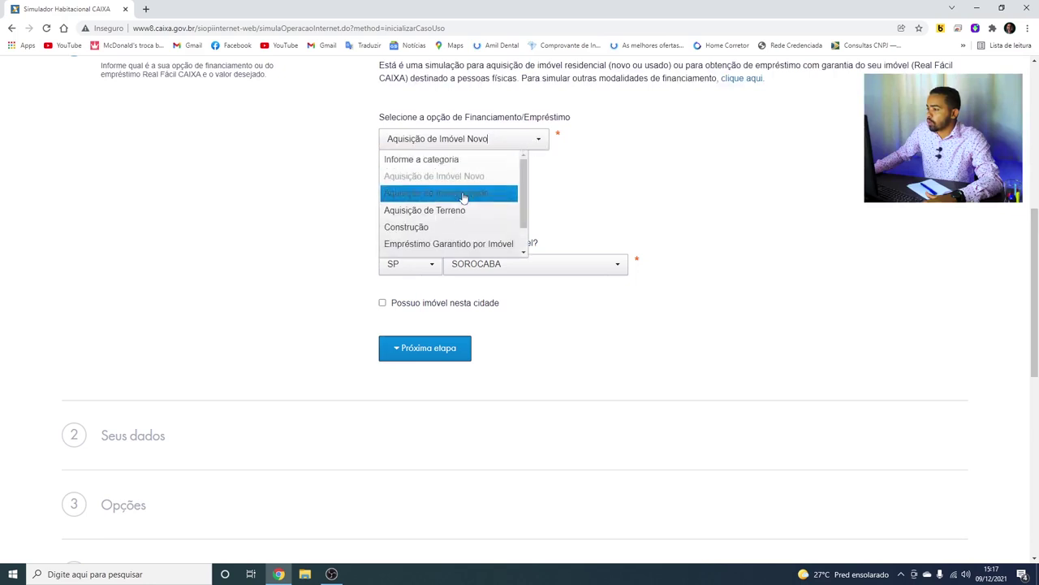
left_click(428, 228)
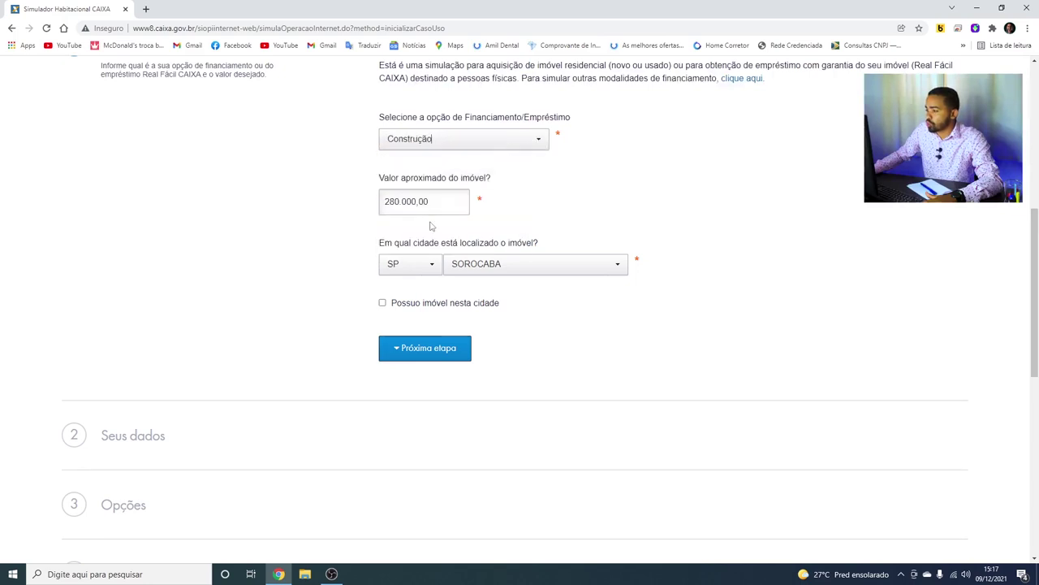
left_click(535, 147)
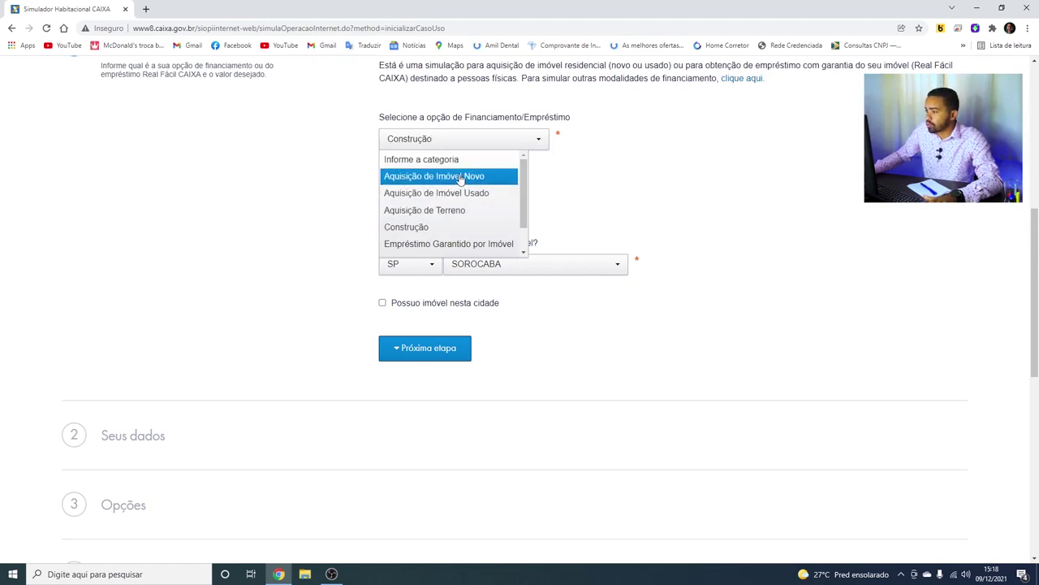
left_click(435, 227)
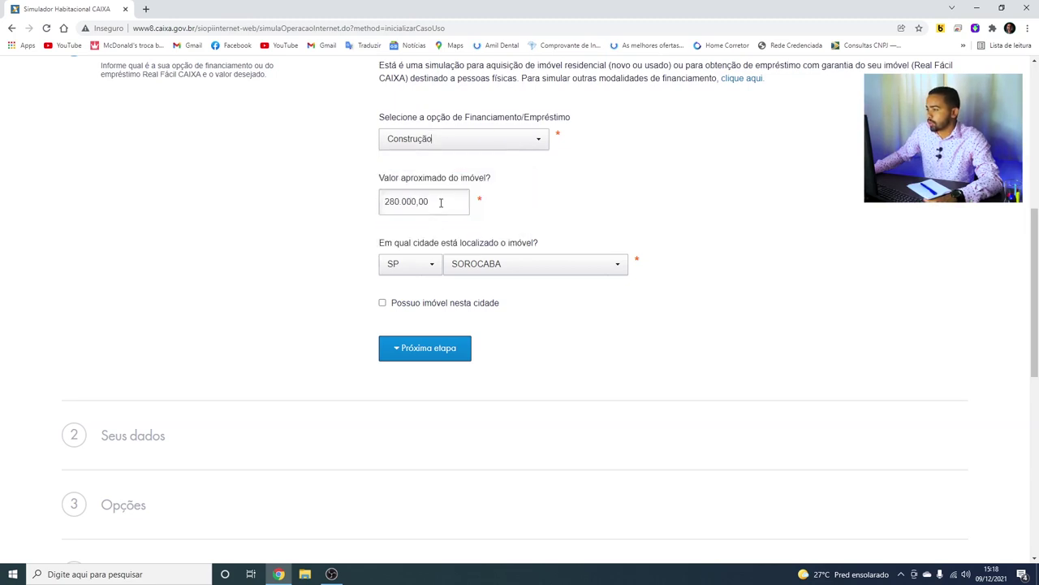
left_click(541, 139)
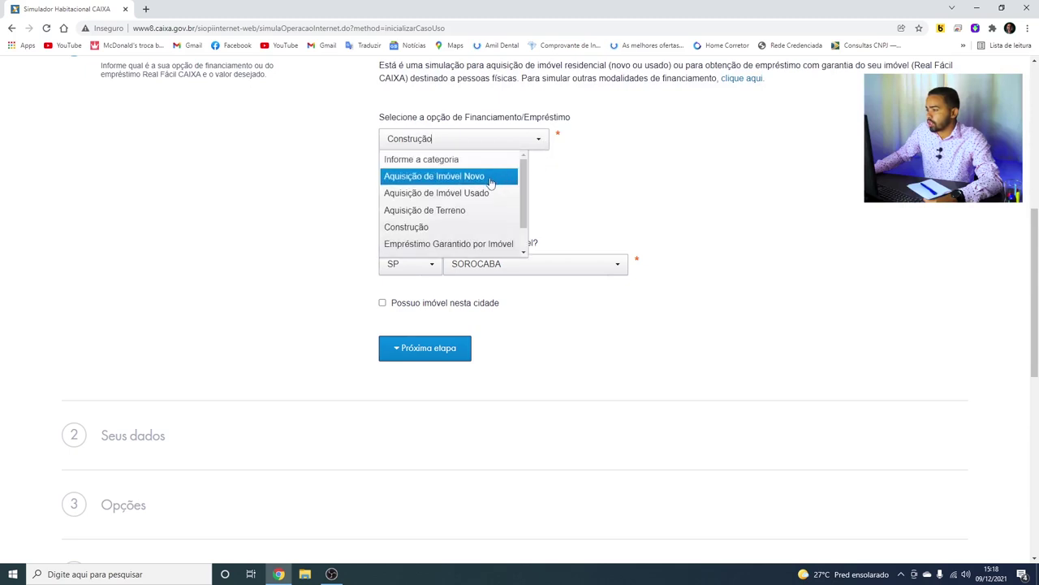
left_click(491, 178)
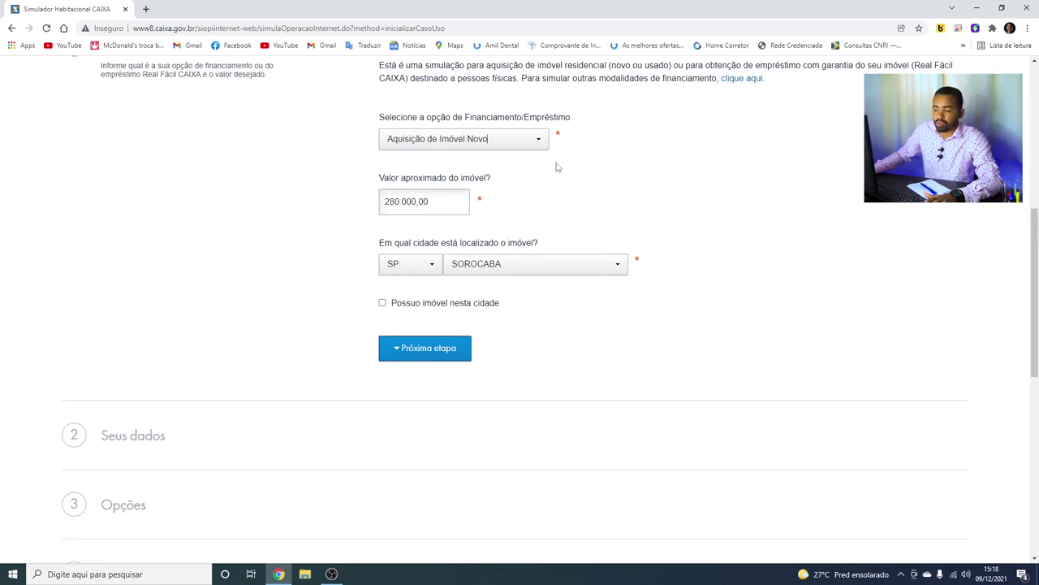
Set the financing option to Construção and the approximate property value to 140.000,00
left_click(539, 140)
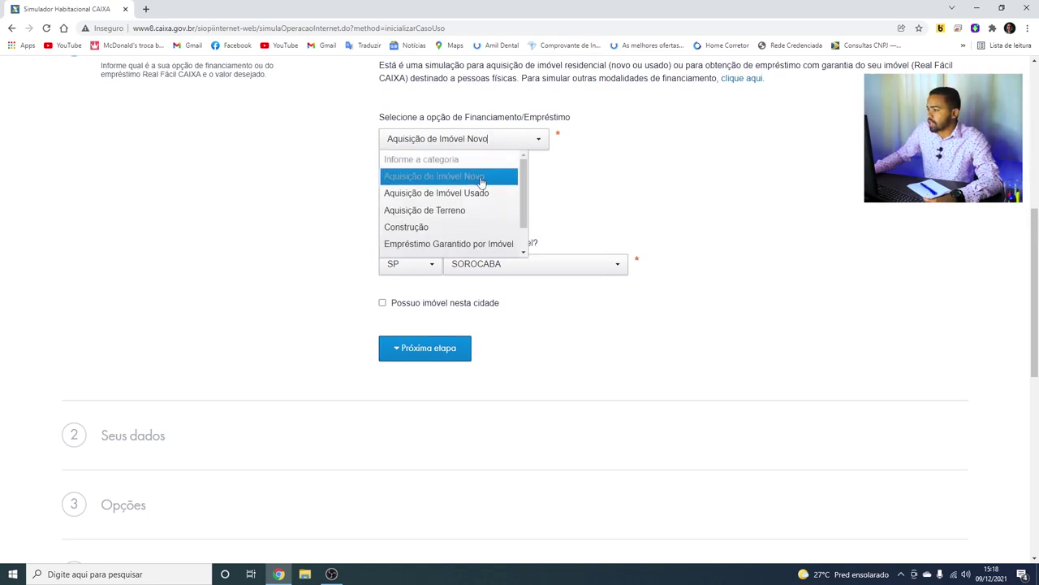
left_click(465, 227)
left_click(463, 202)
key("BackSpace")
key("BackSpace")
key("BackSpace")
key("BackSpace")
key("BackSpace")
key("BackSpace")
key("BackSpace")
key("BackSpace")
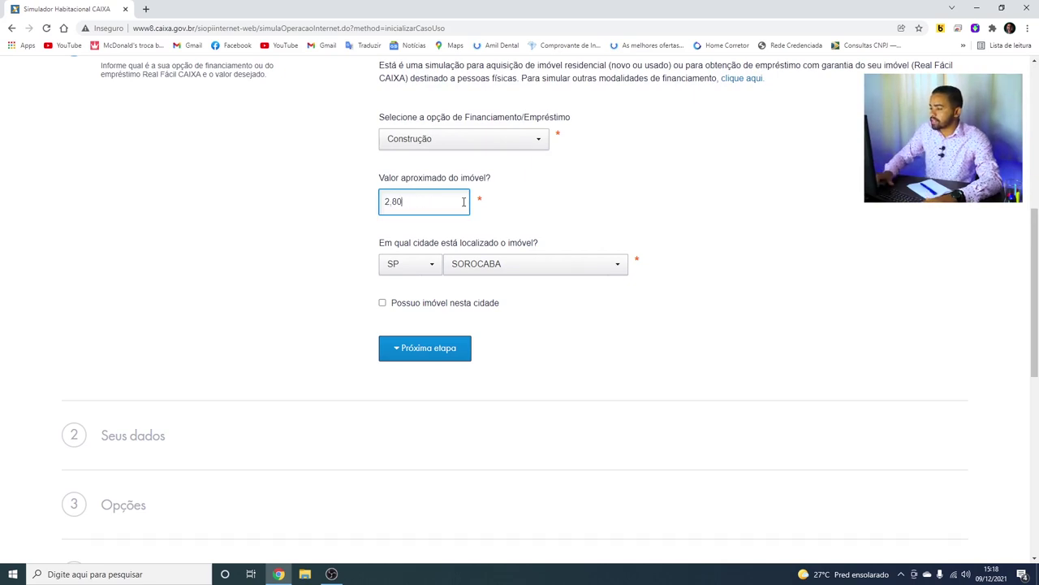
type("140.000,00")
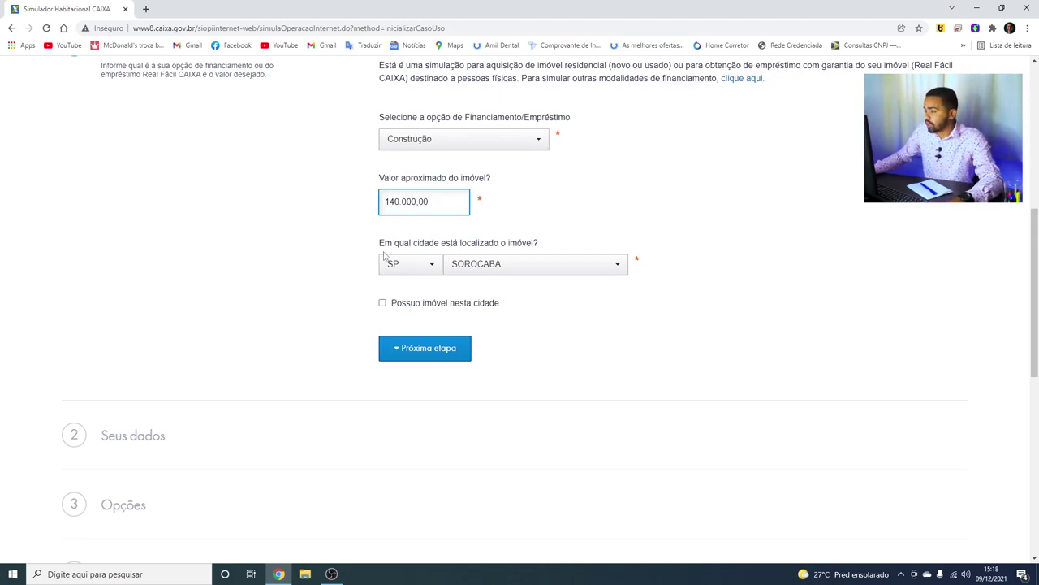
Set the property's location to Sorocaba in the state SP and continue to the personal data stage
left_click(431, 267)
scroll(394, 313, "down", 5)
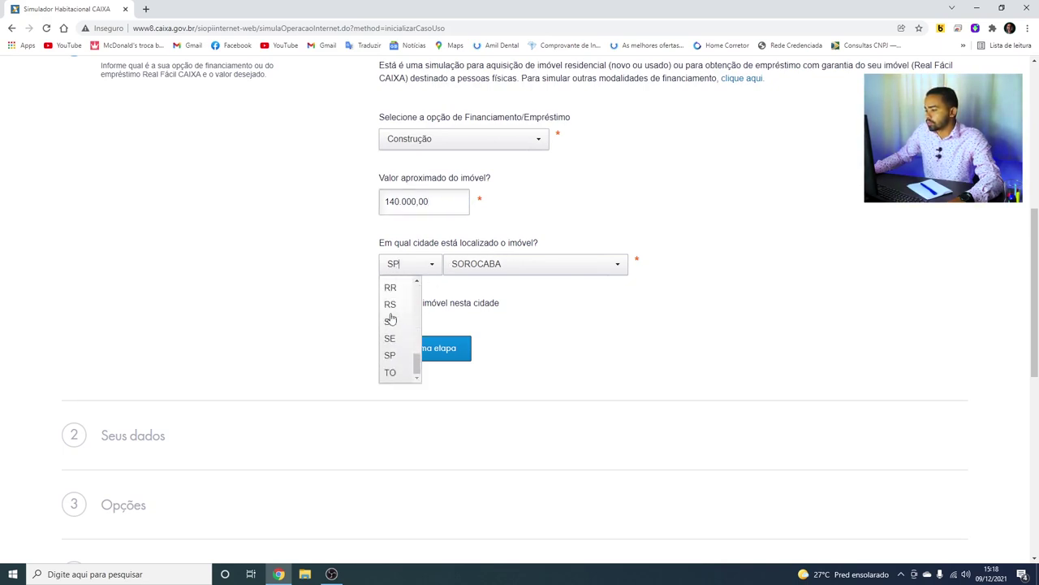
left_click(388, 355)
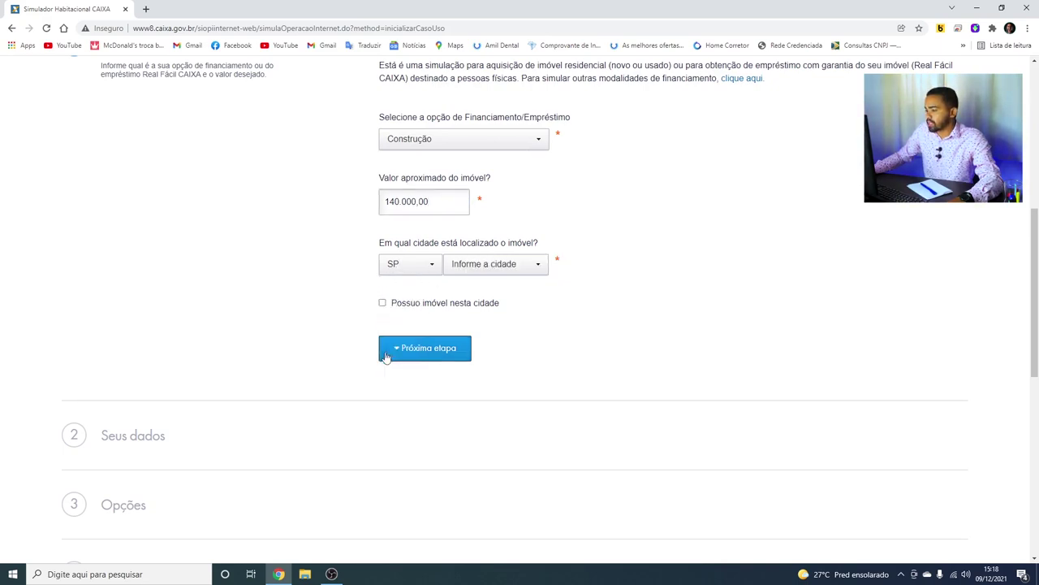
left_click(530, 263)
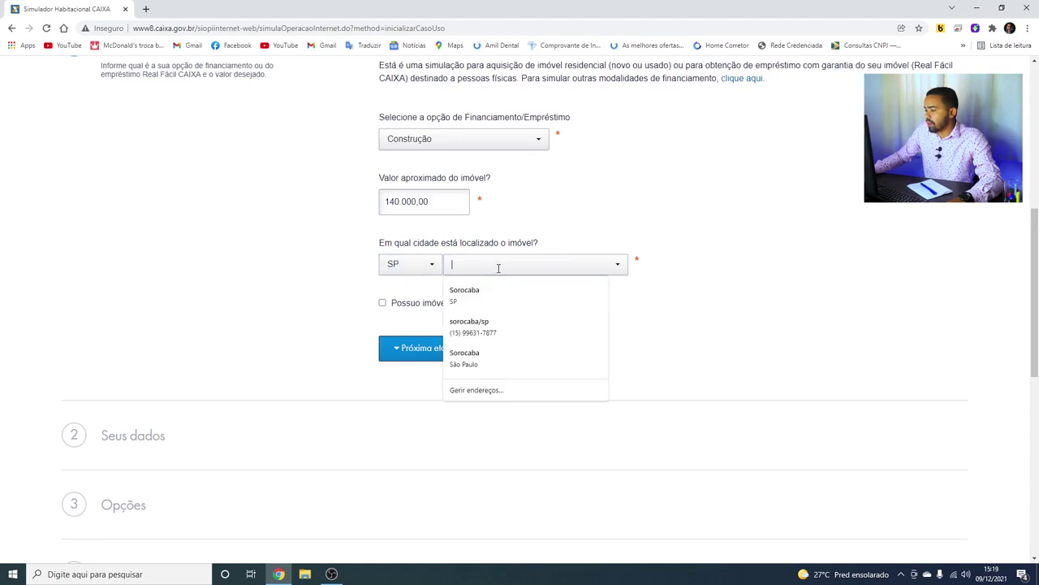
type("soro")
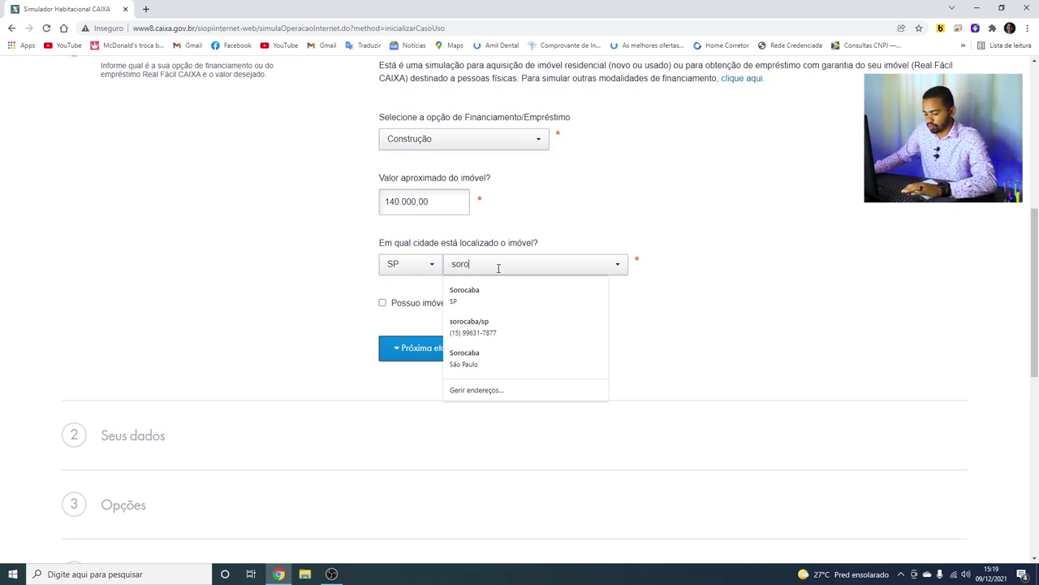
type("caba")
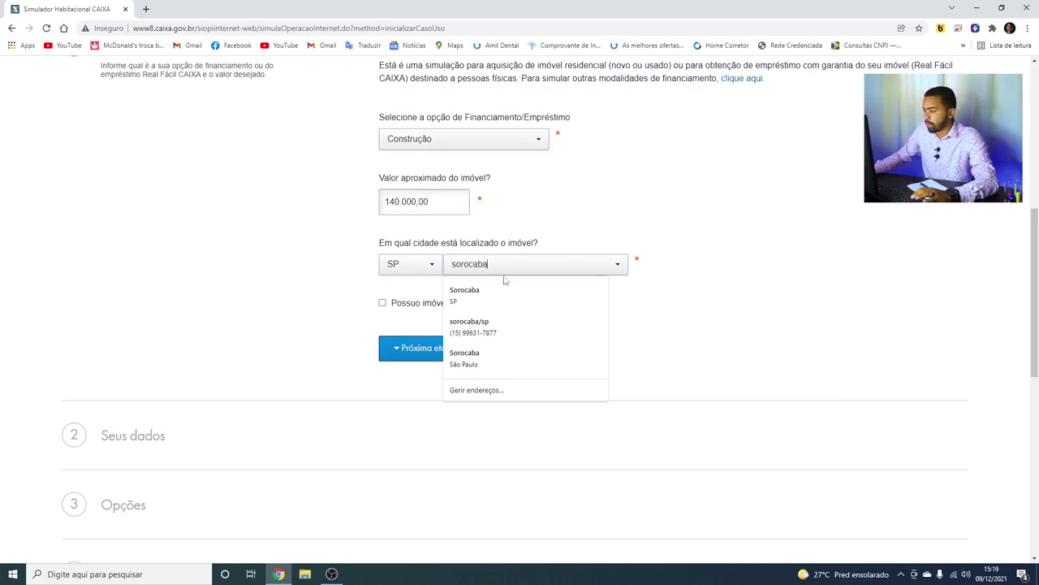
left_click(507, 289)
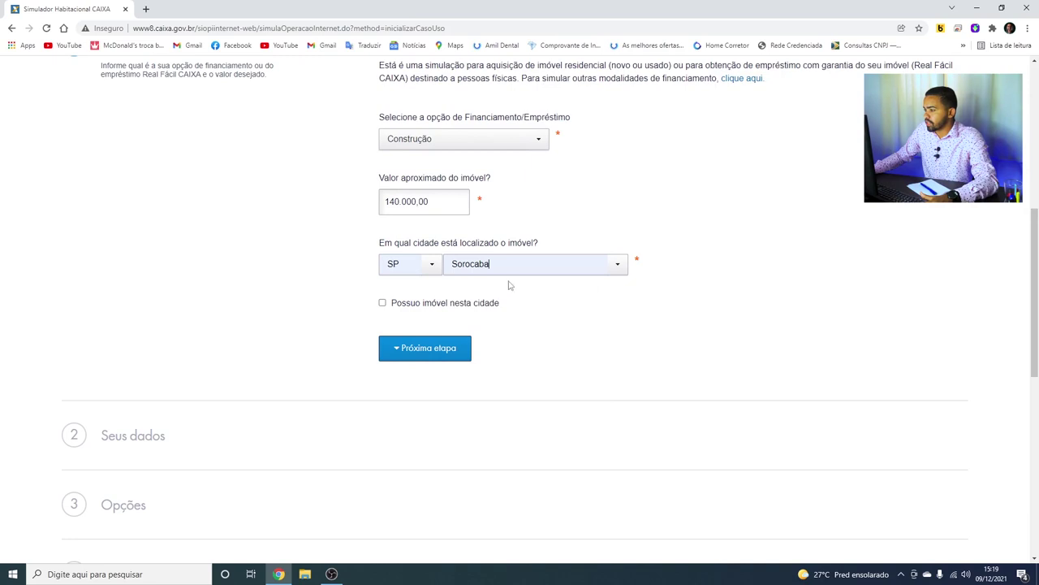
left_click(462, 349)
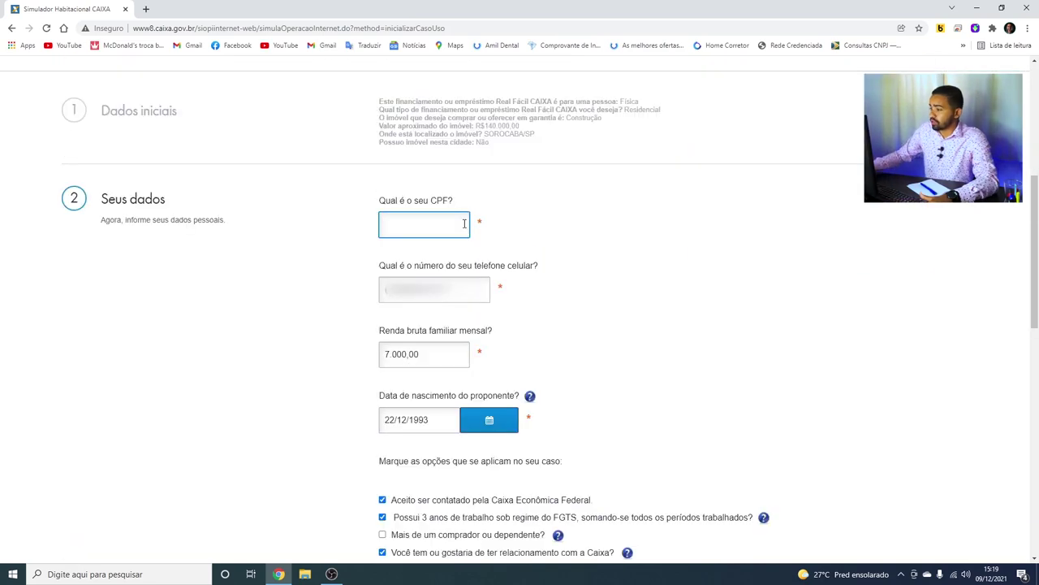
Fill in the applicant's CPF and mobile phone number, and set the gross monthly family income to 2.000,00
scroll(467, 220, "down", 1)
scroll(423, 197, "down", 1)
left_click(423, 181)
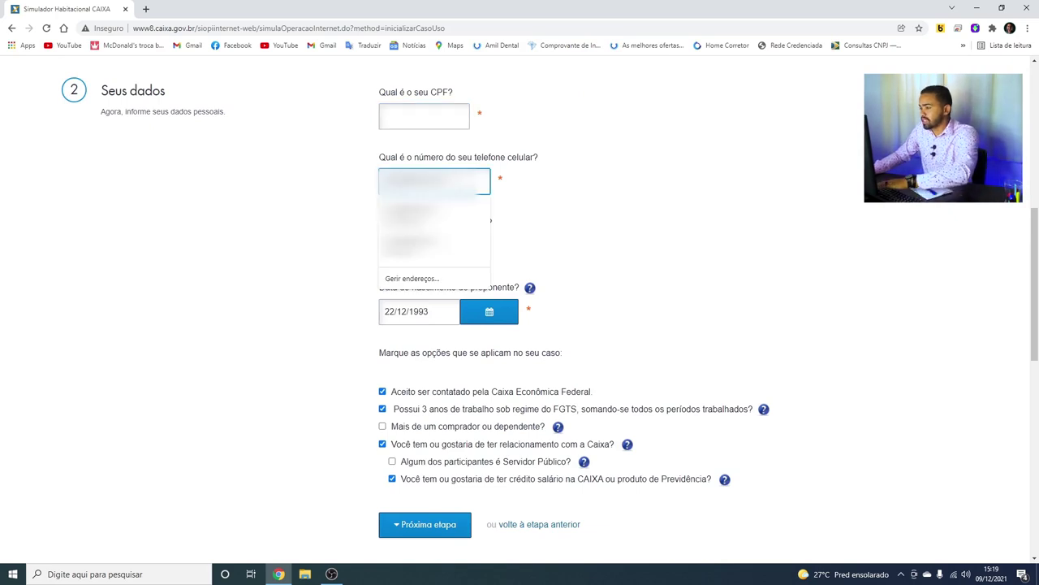
key("Escape")
scroll(466, 199, "down", 1)
scroll(467, 198, "down", 2)
left_click(434, 145)
key("BackSpace")
key("BackSpace")
key("BackSpace")
key("BackSpace")
key("BackSpace")
Replace the applicant's date of birth in the personal data form
key("BackSpace")
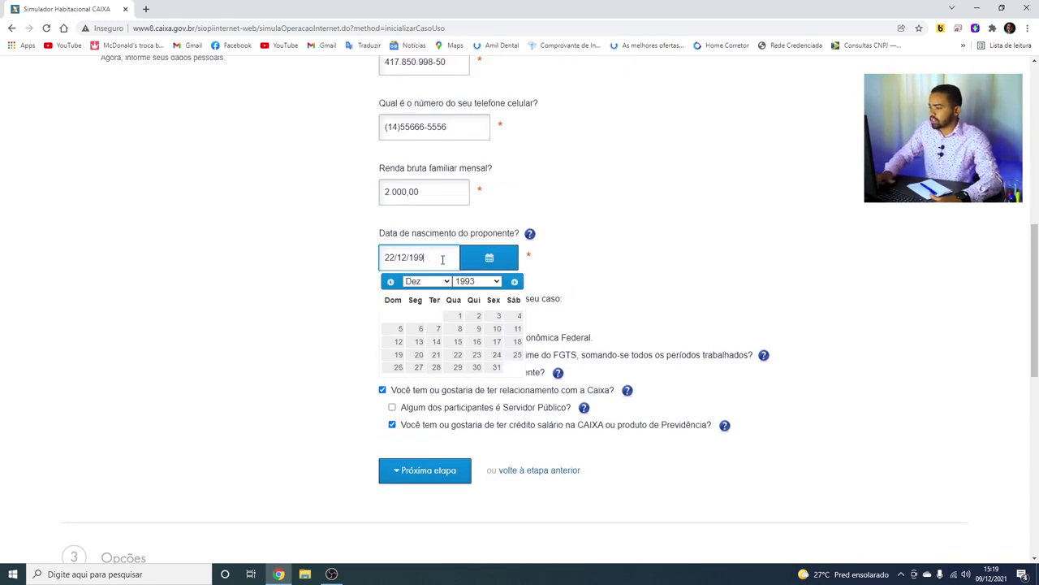
key("BackSpace")
key("BackSpace")
key("BackSpace")
key("BackSpace")
key("BackSpace")
key("BackSpace")
key("BackSpace")
key("BackSpace")
key("BackSpace")
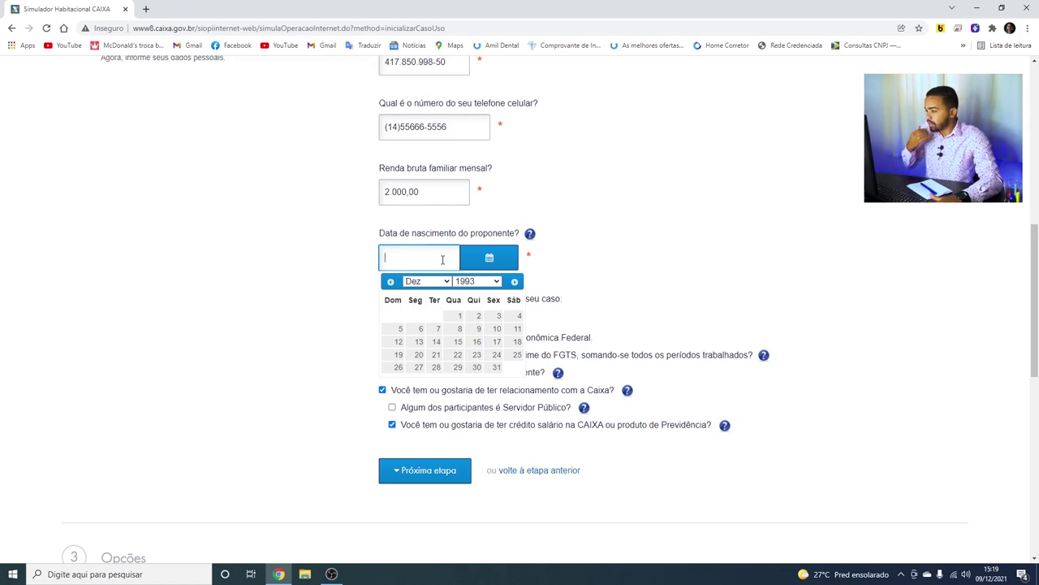
type("06/07/1993")
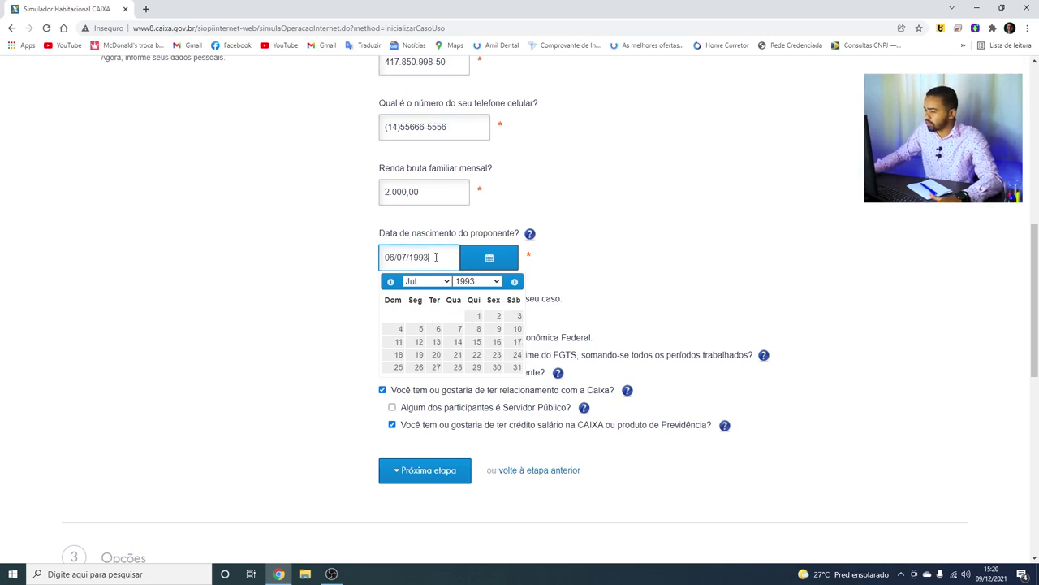
left_click(303, 261)
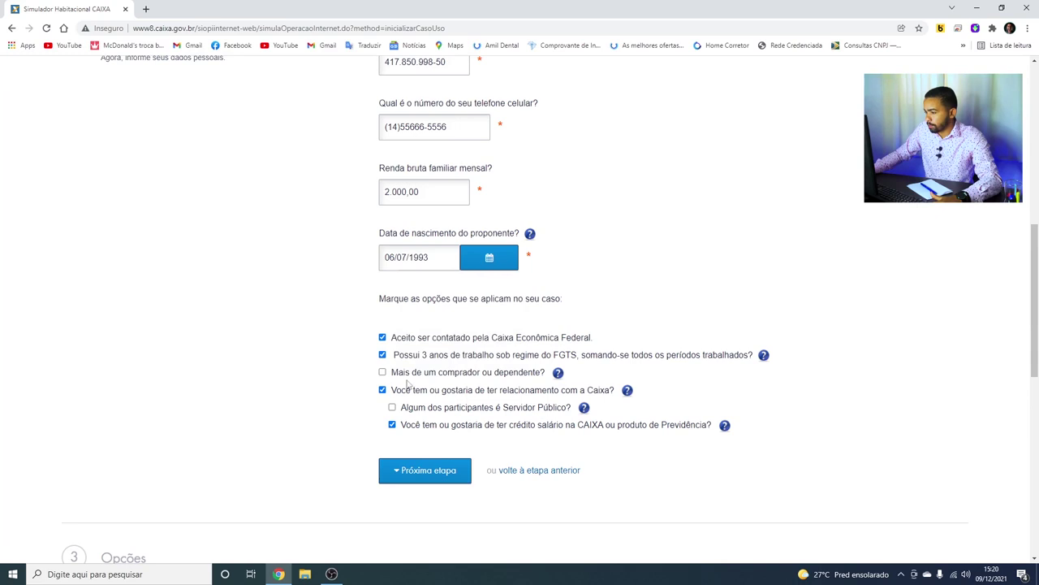
Mark that there is more than one buyer or dependent and continue to the financing options stage
scroll(309, 312, "down", 1)
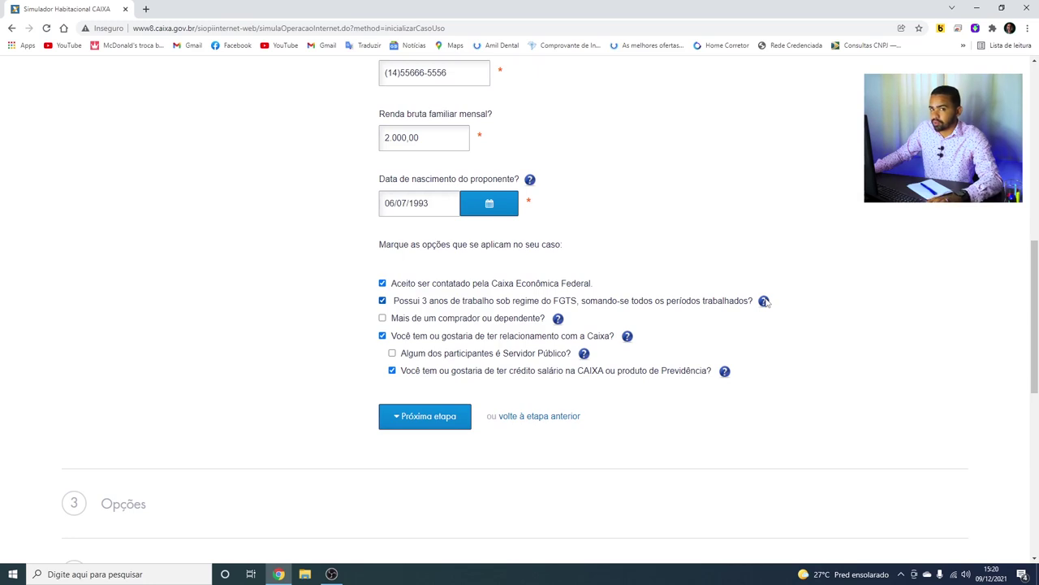
left_click(383, 319)
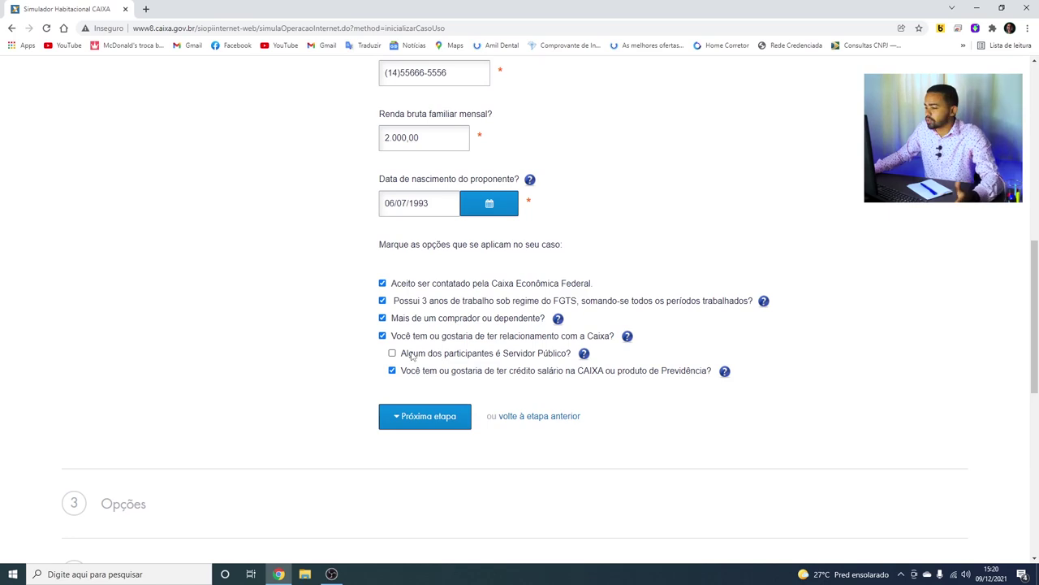
left_click(391, 372)
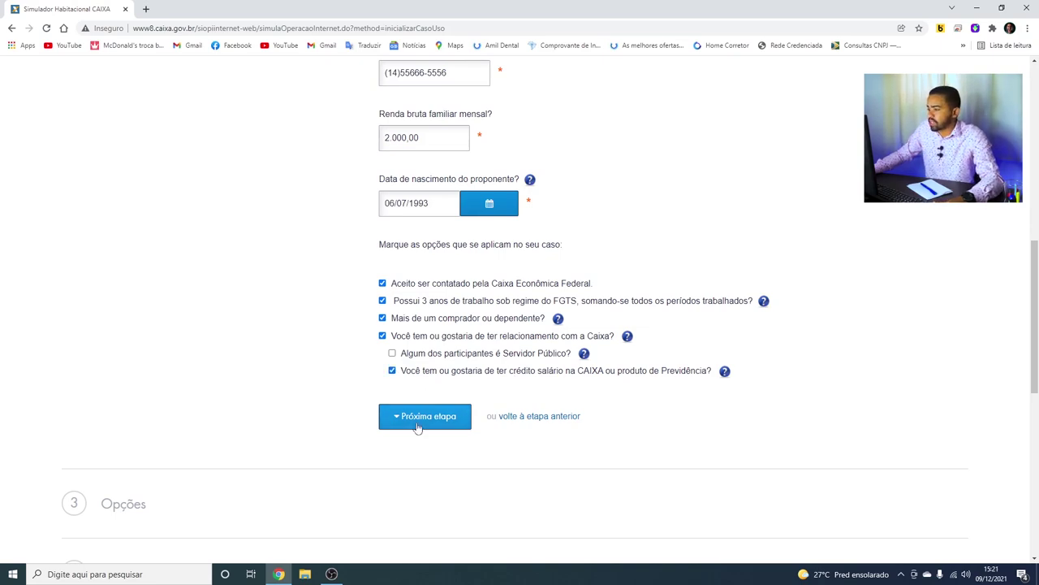
left_click(417, 417)
Choose the financing option "Programa Casa Verde e Amarela: Compra de Terreno e Construção"
scroll(422, 412, "down", 1)
scroll(421, 422, "up", 2)
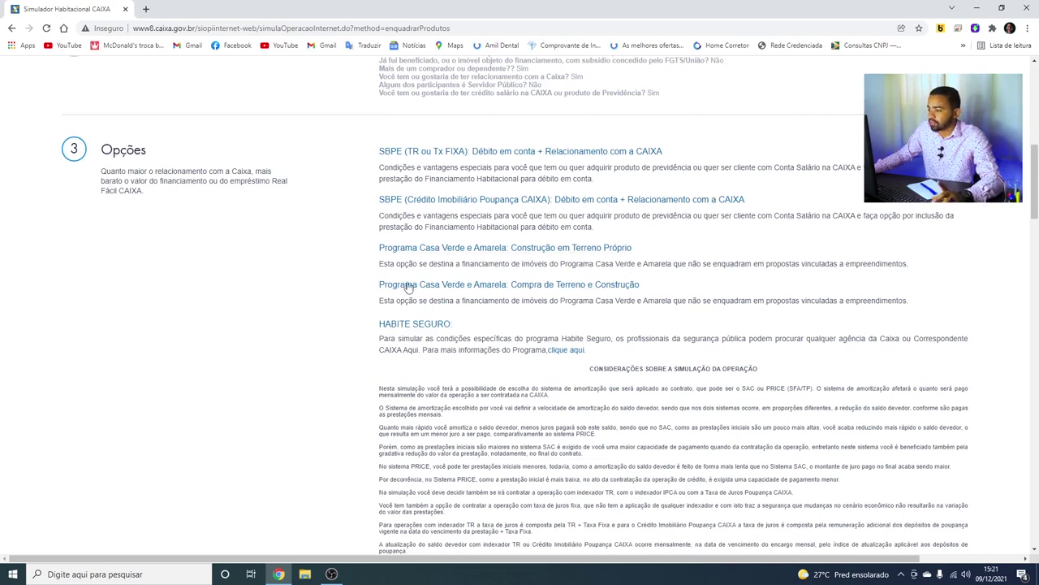
left_click_drag(367, 286, 526, 286)
left_click(196, 298)
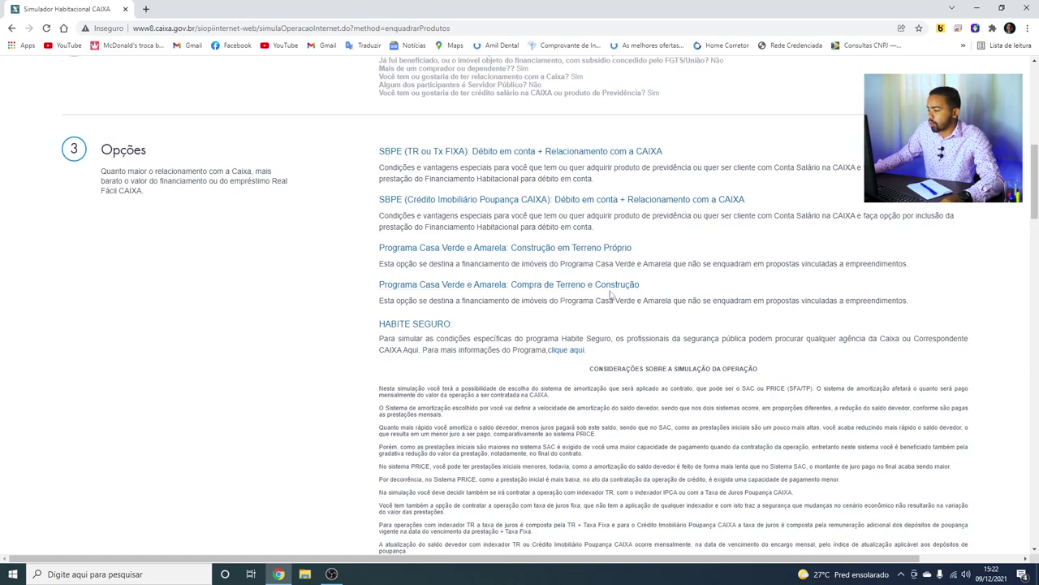
left_click(553, 285)
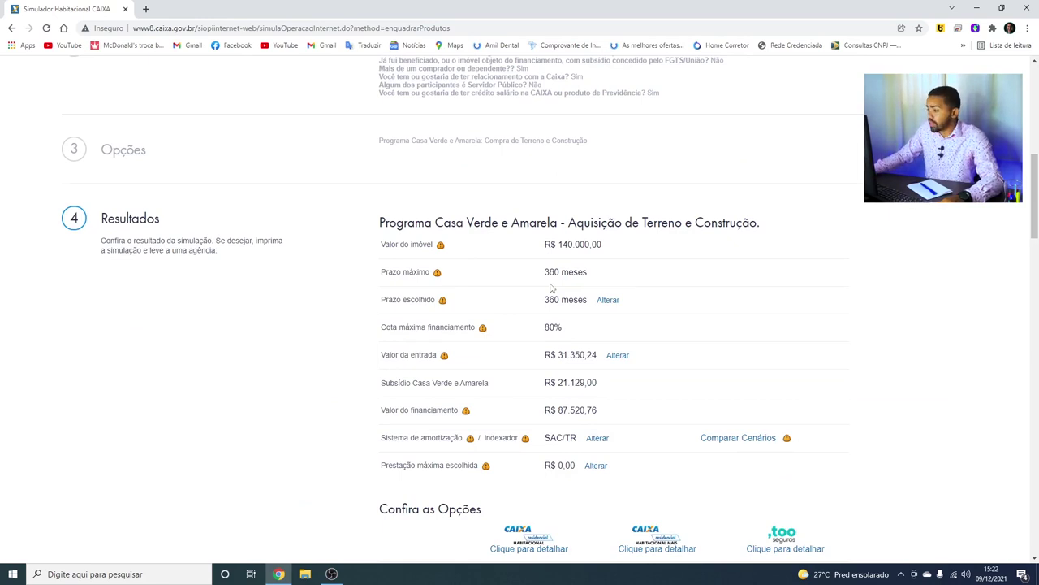
Examine the amortization system and indexer row in the simulation results
scroll(487, 260, "down", 1)
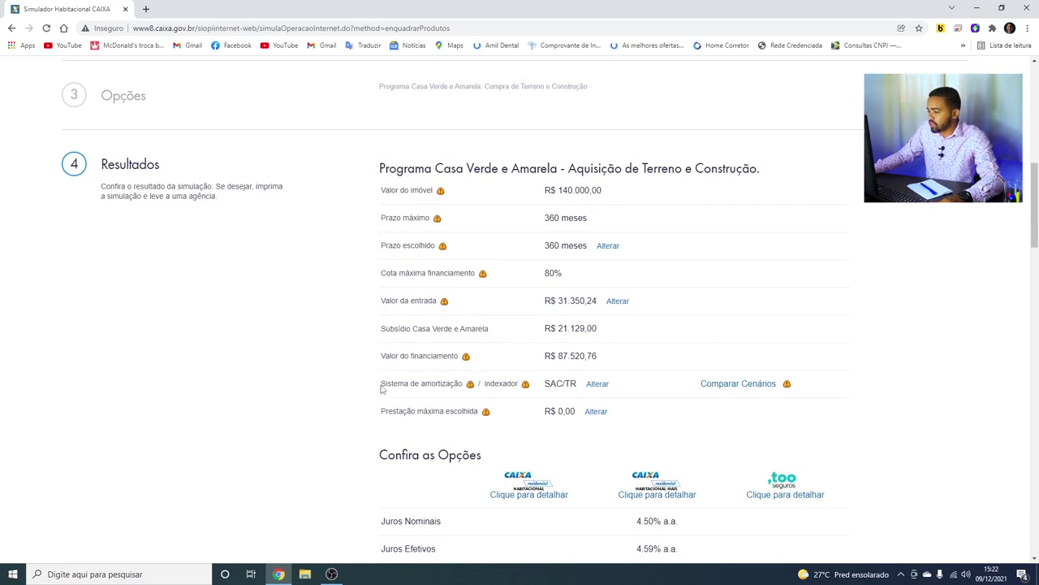
left_click_drag(381, 389, 601, 387)
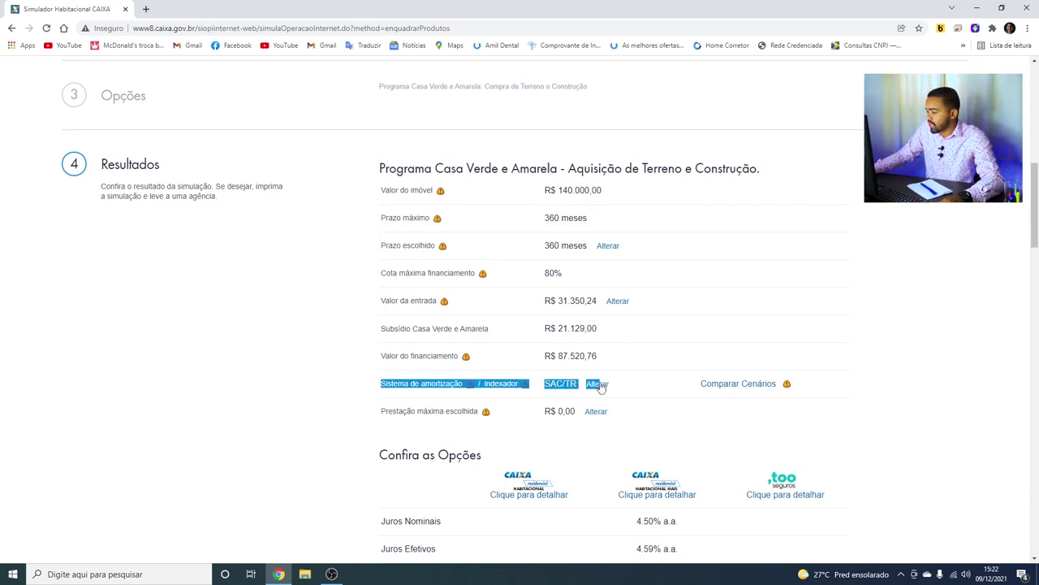
left_click(626, 383)
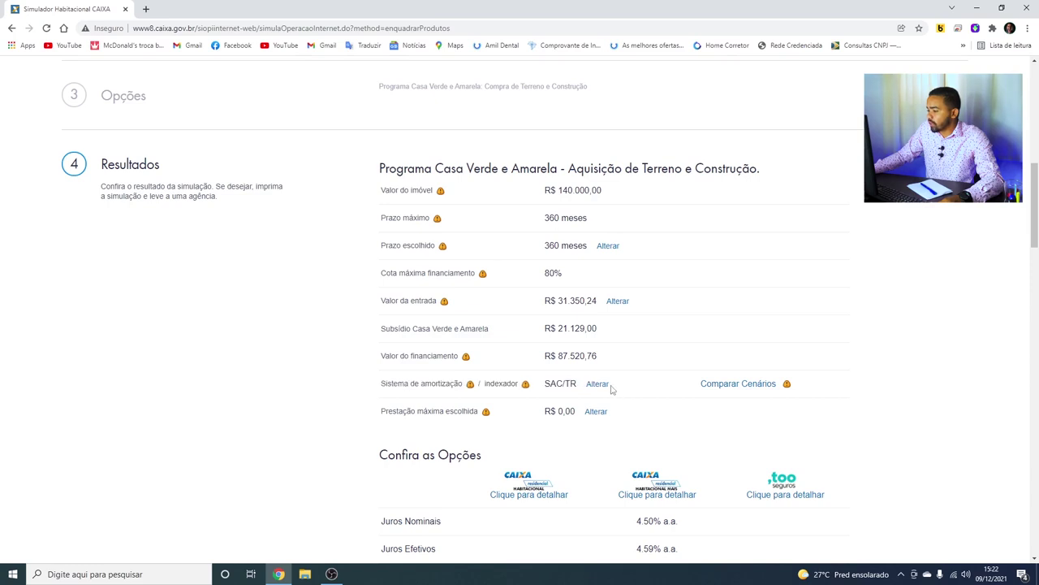
Open the simulation conditions for editing and clear the down payment amount
left_click(594, 387)
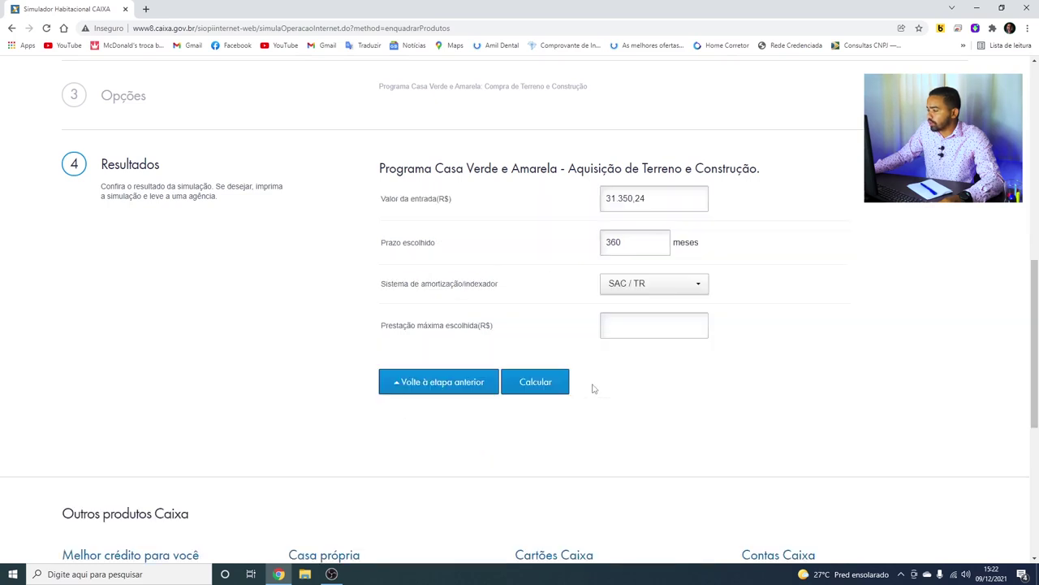
left_click(657, 207)
key("BackSpace")
key("BackSpace")
key("BackSpace")
key("BackSpace")
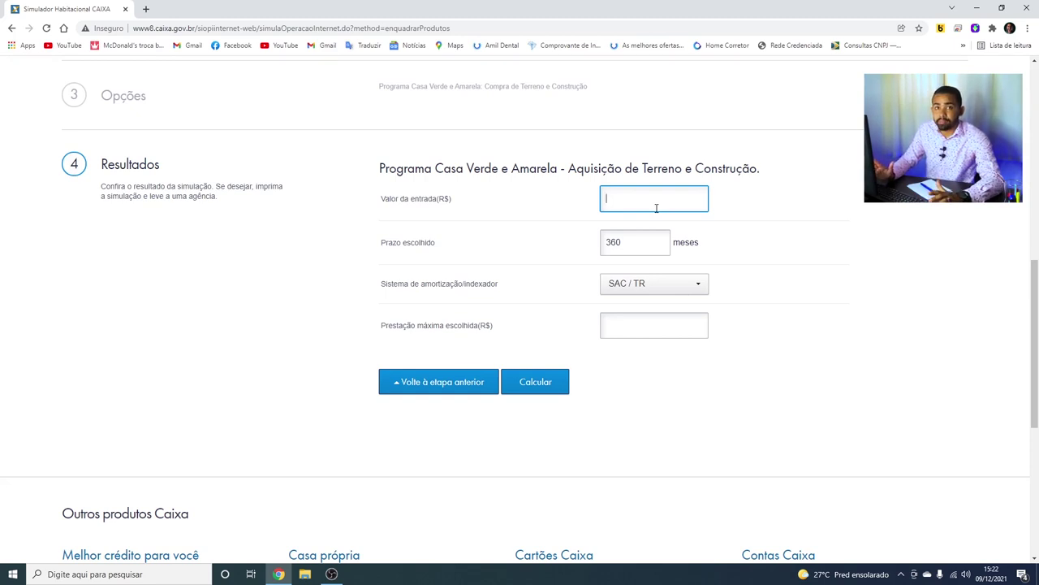
Set the amortization system and indexer to PRICE / TR and recalculate the simulation
left_click(701, 286)
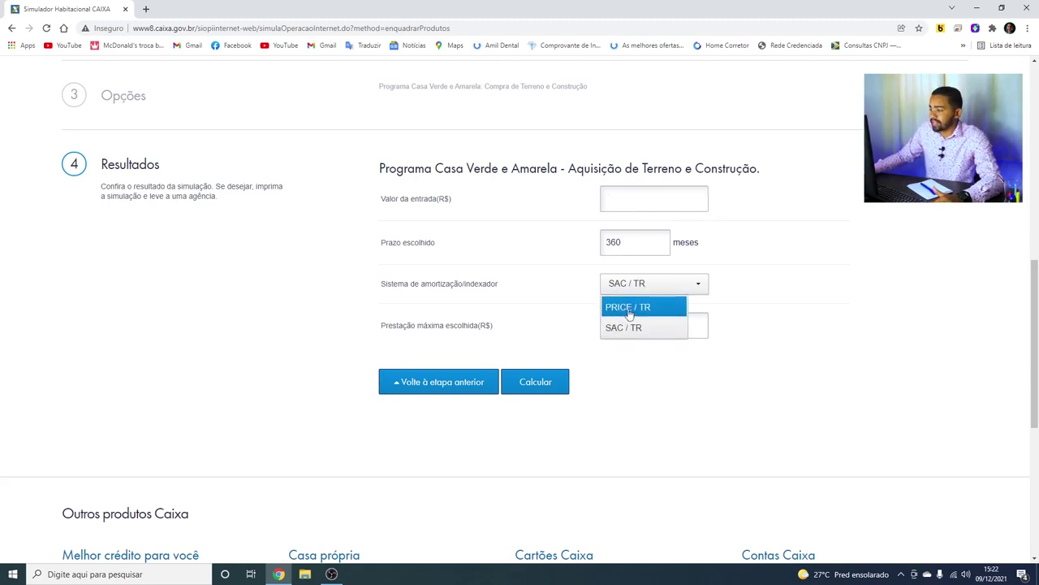
left_click(630, 313)
left_click(534, 391)
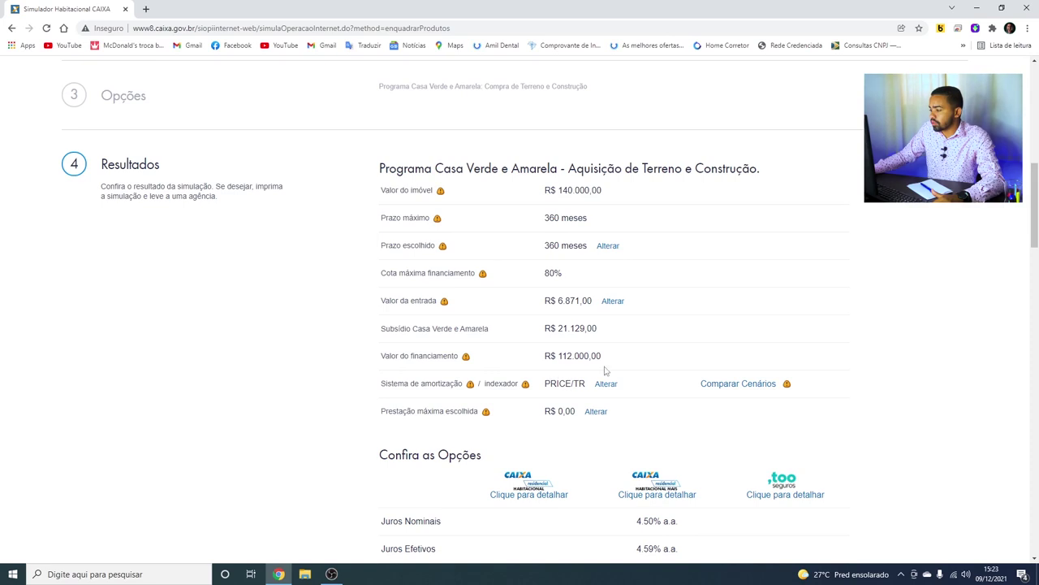
Examine the full instalment schedule for the Caixa Residencial Habitacional Mais insurance option through its final instalment, and return to the results
scroll(536, 398, "down", 2)
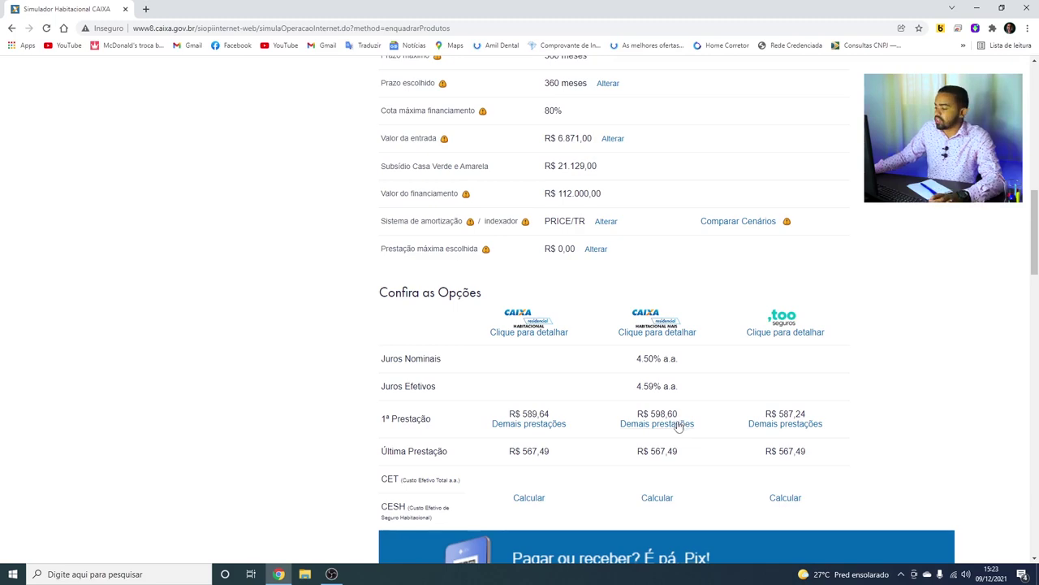
left_click(657, 424)
scroll(662, 428, "down", 4)
scroll(662, 428, "down", 18)
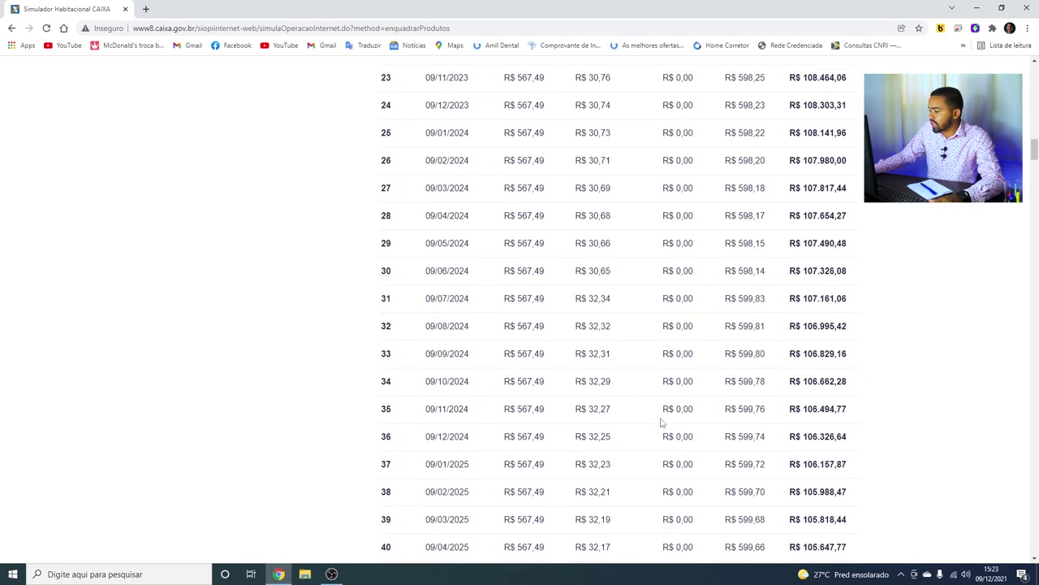
scroll(662, 424, "down", 20)
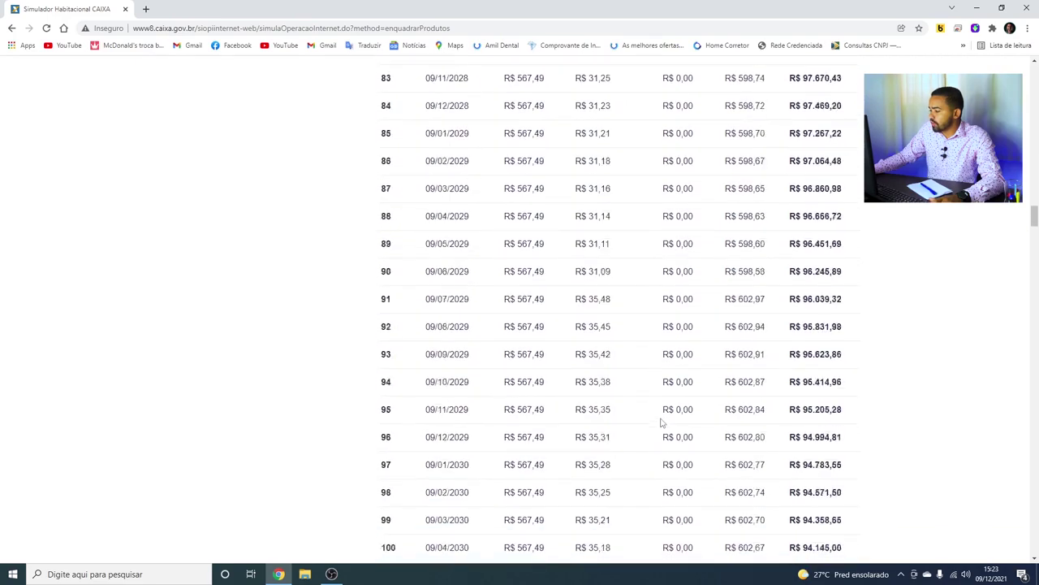
scroll(656, 420, "down", 20)
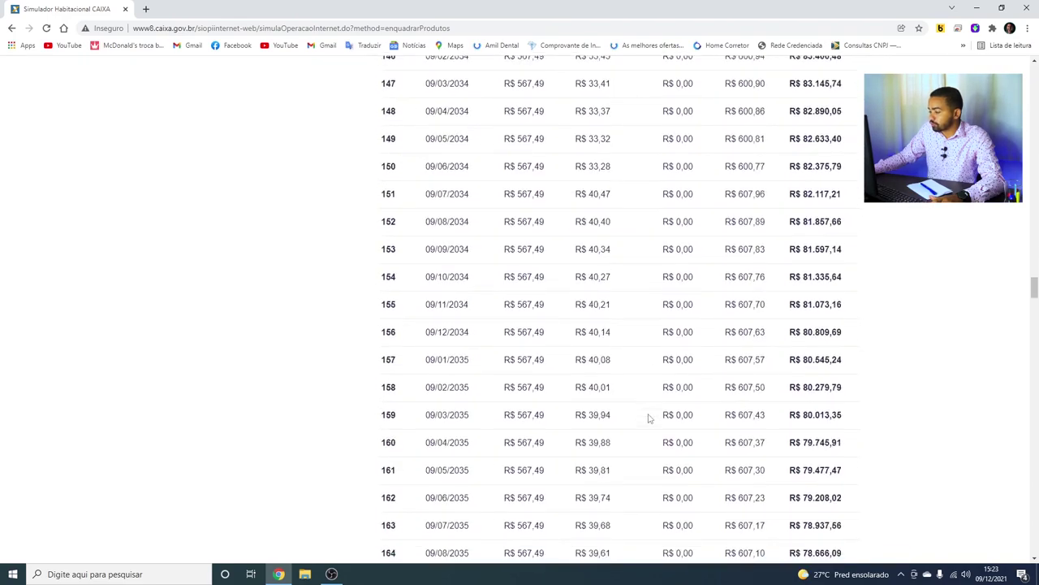
scroll(617, 425, "down", 20)
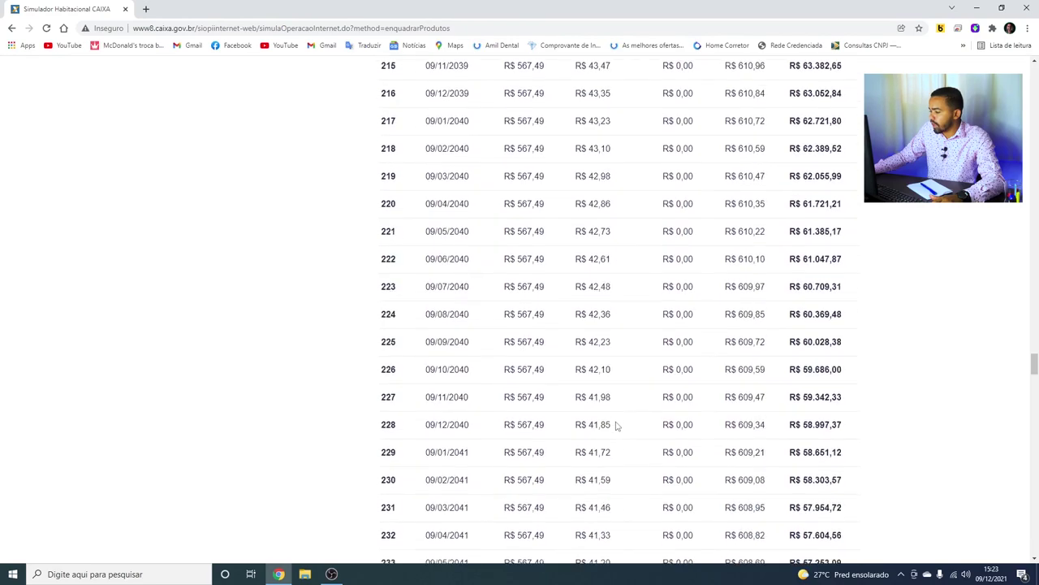
scroll(606, 431, "down", 20)
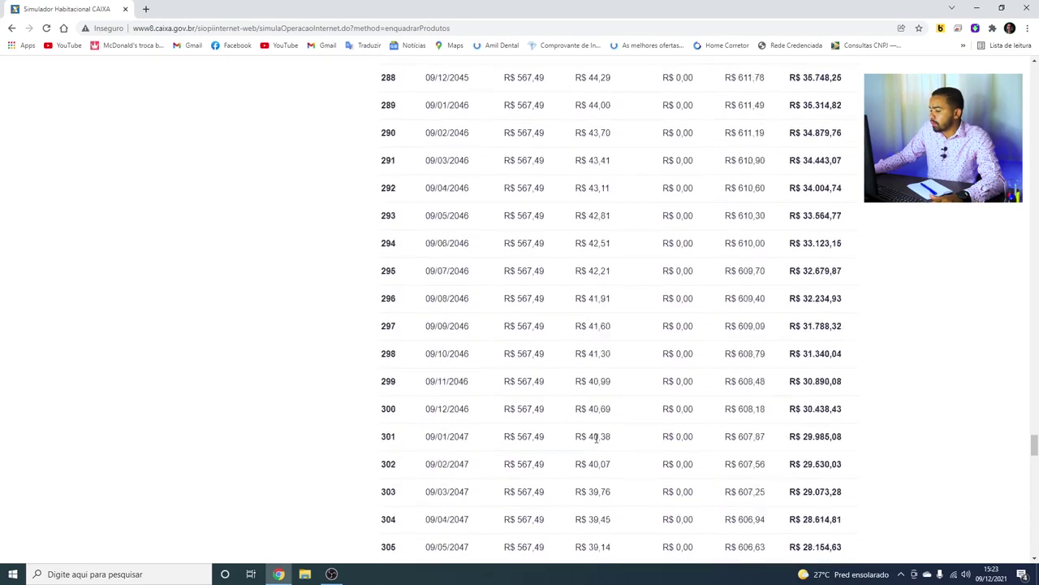
scroll(597, 437, "down", 13)
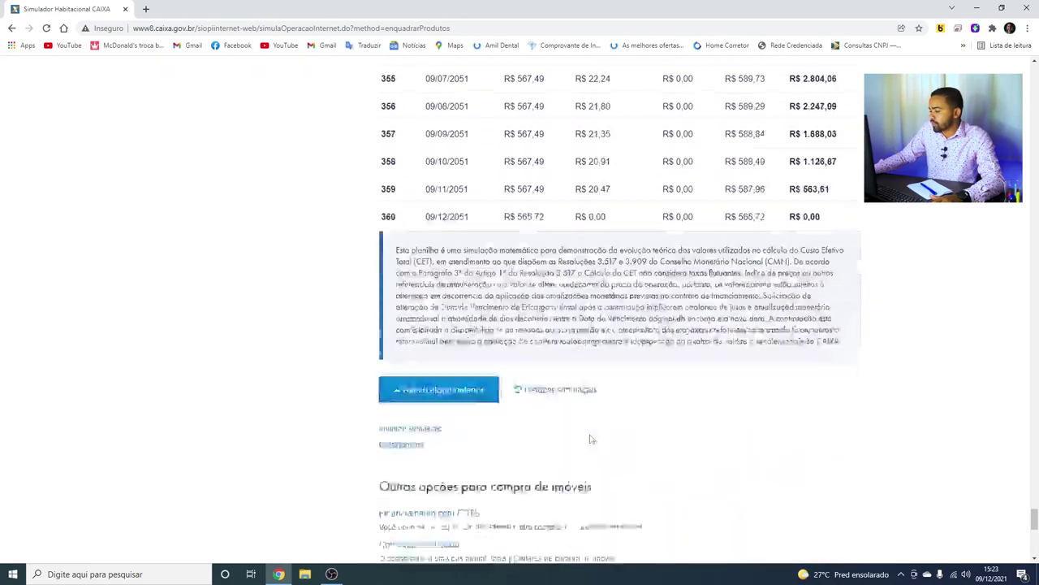
left_click(478, 255)
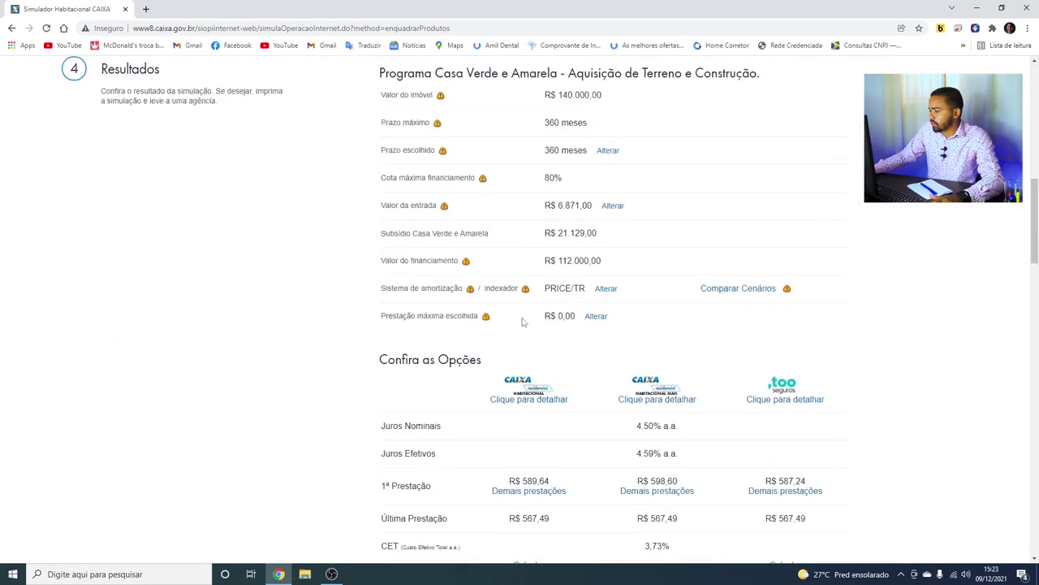
Examine the first-instalment composition and interest details of the Too Seguros option, and close the details
scroll(550, 337, "down", 3)
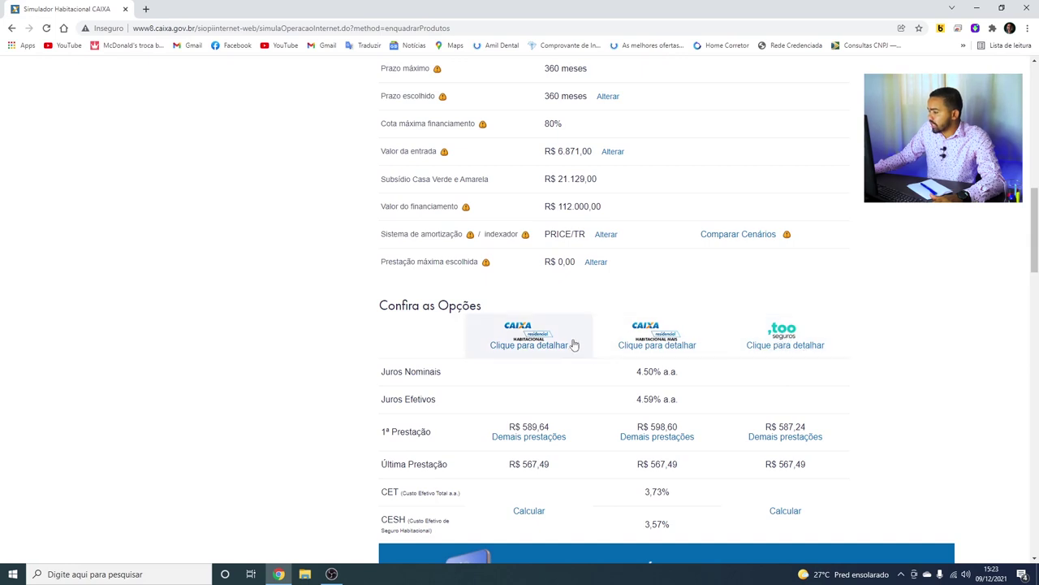
left_click(774, 343)
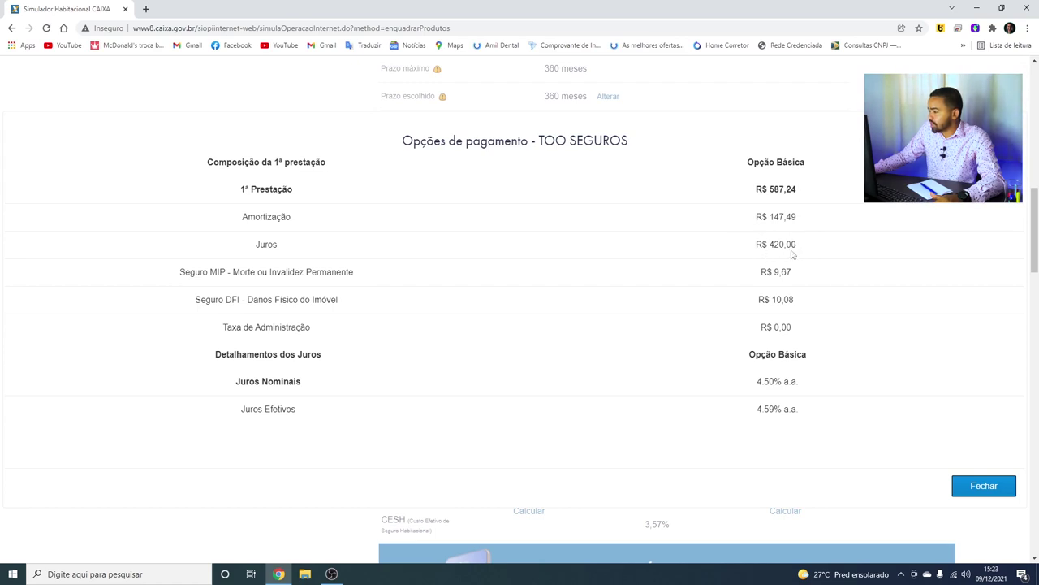
left_click(983, 486)
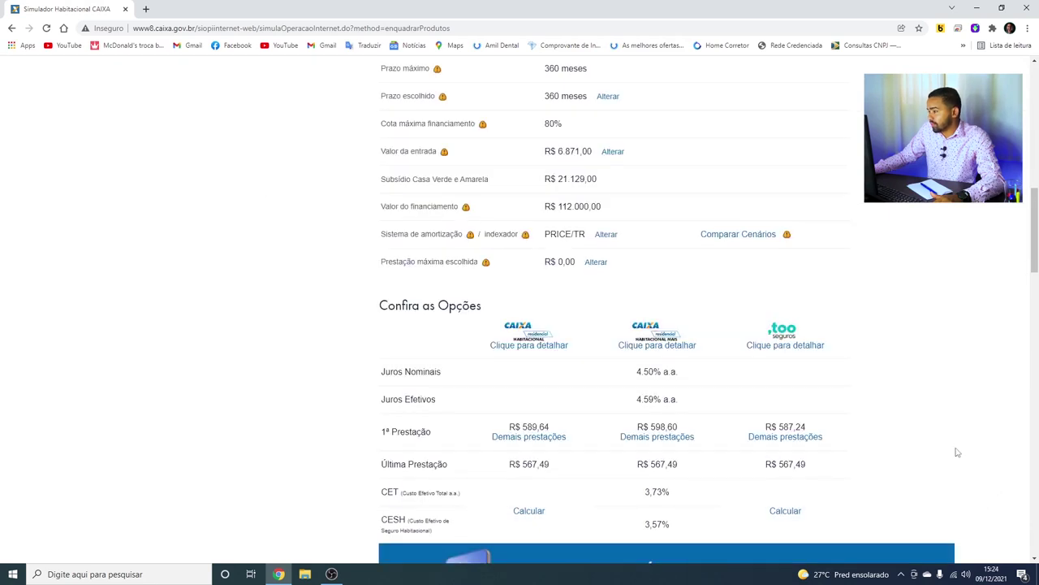
Open the print preview of the simulation results below the insurance coverage comparison and disclaimers
scroll(878, 415, "up", 2)
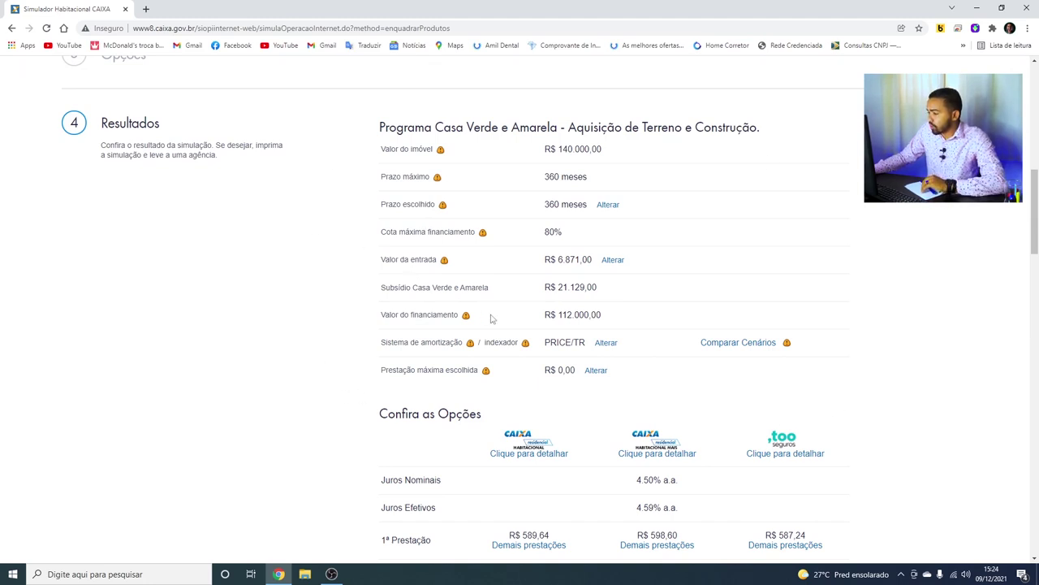
scroll(626, 214, "down", 4)
scroll(609, 333, "up", 2)
scroll(609, 336, "down", 6)
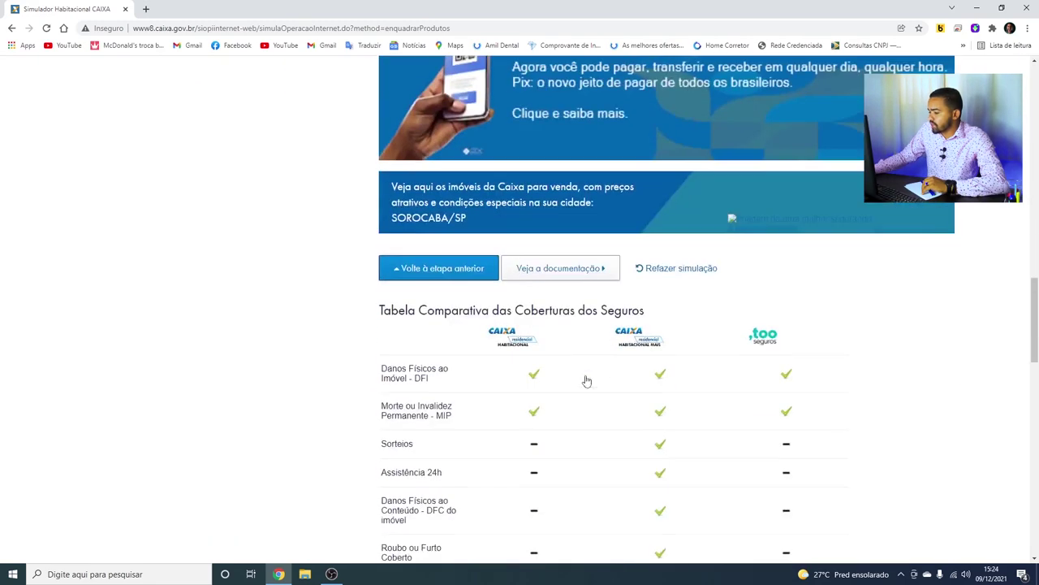
scroll(580, 389, "down", 12)
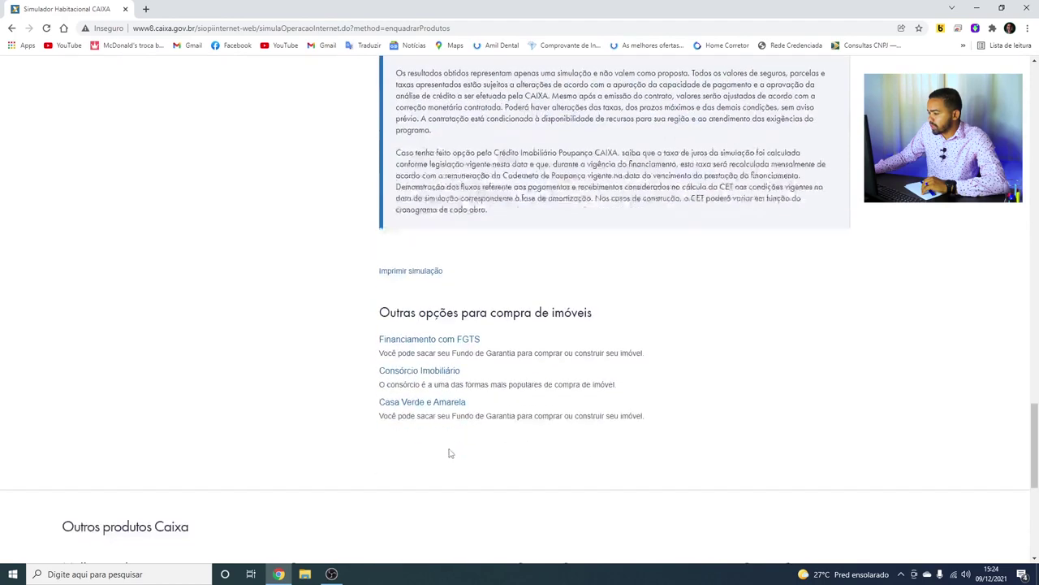
left_click(398, 272)
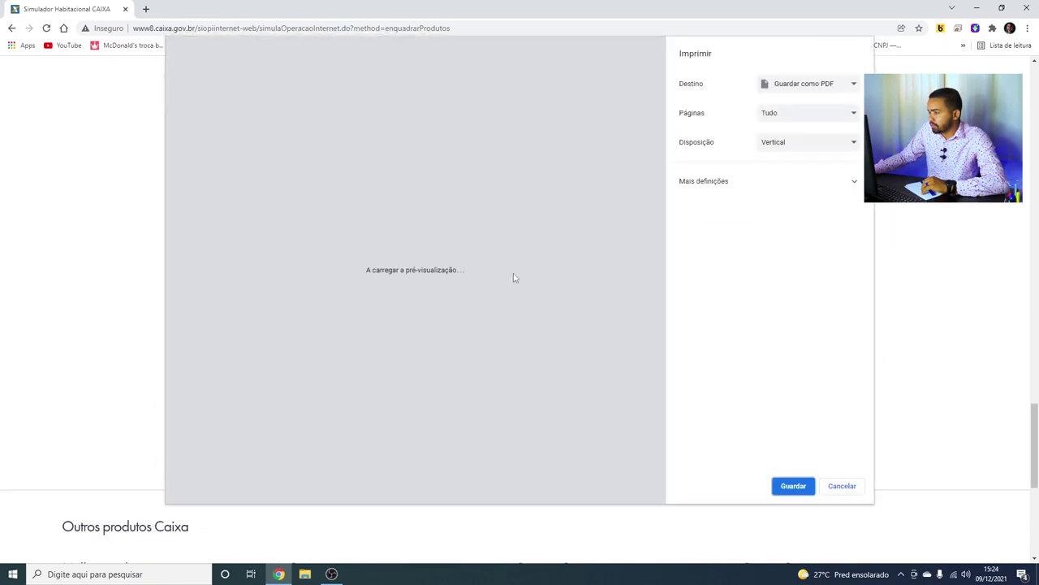